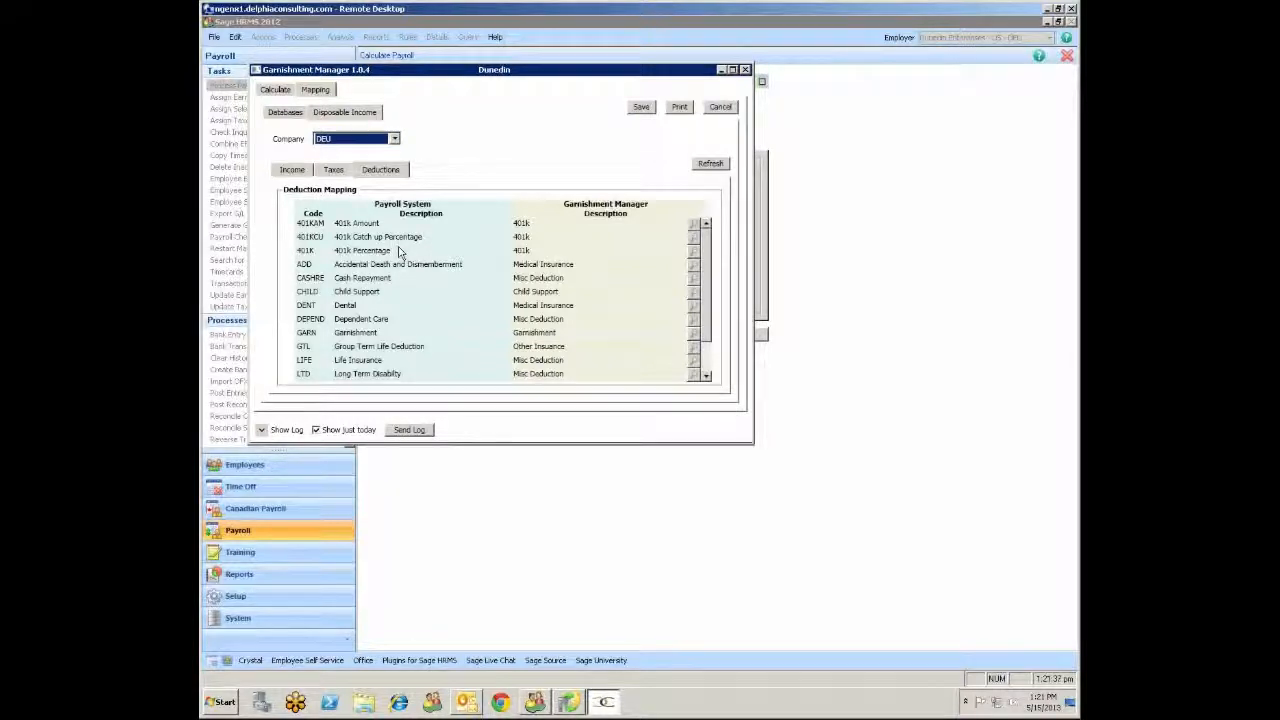
Review the tax mapping and the income mapping for company DEU in the disposable income setup
click(336, 170)
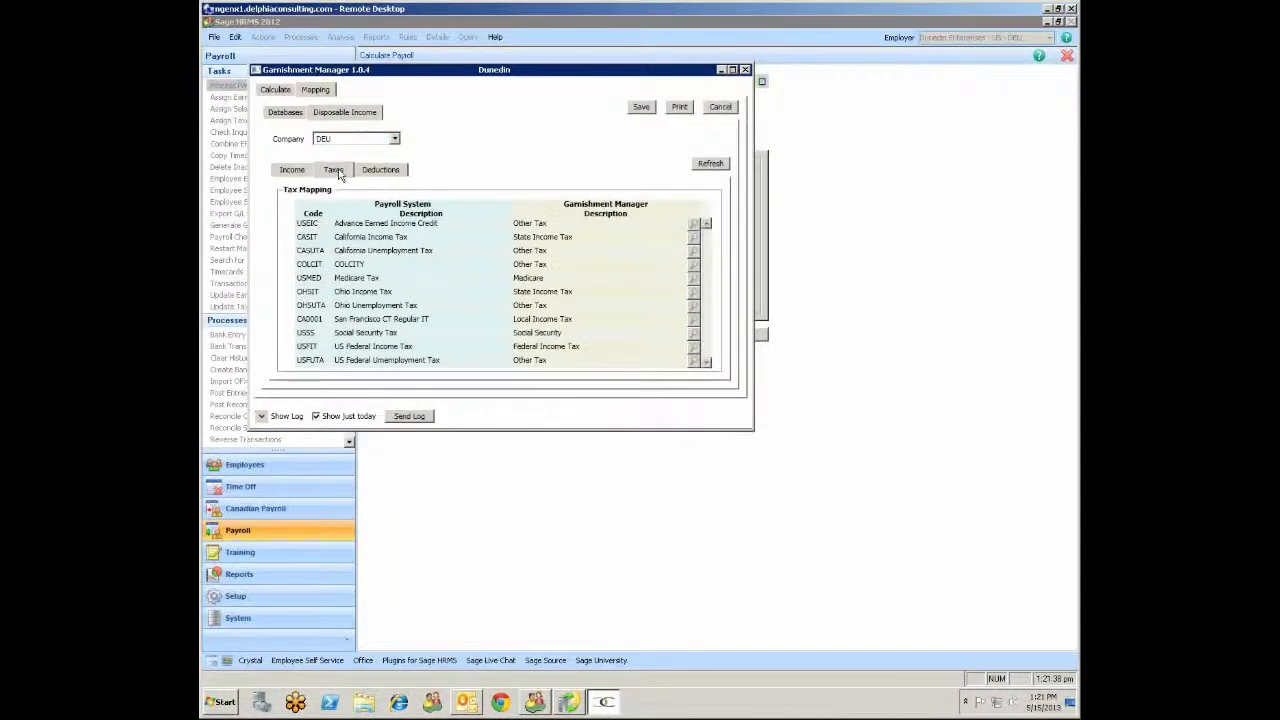
click(292, 170)
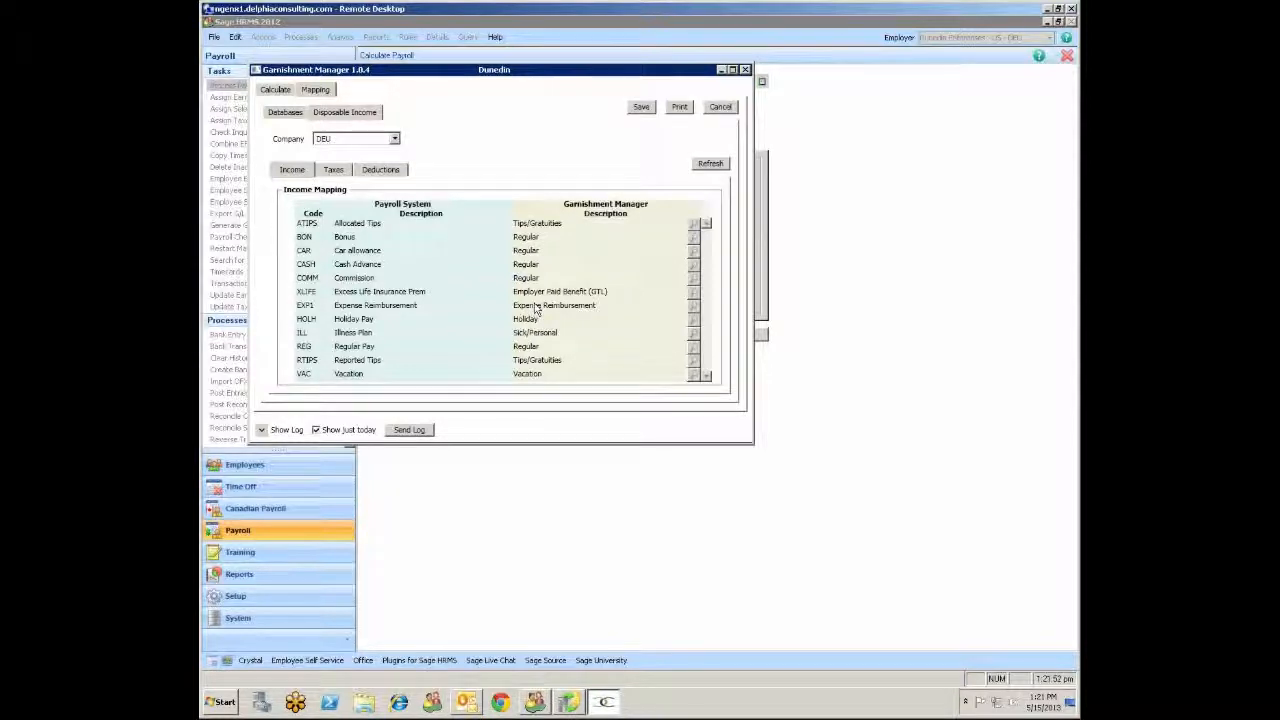
Calculate the garnishments for company DEU with period end date 5/15/2013
click(277, 91)
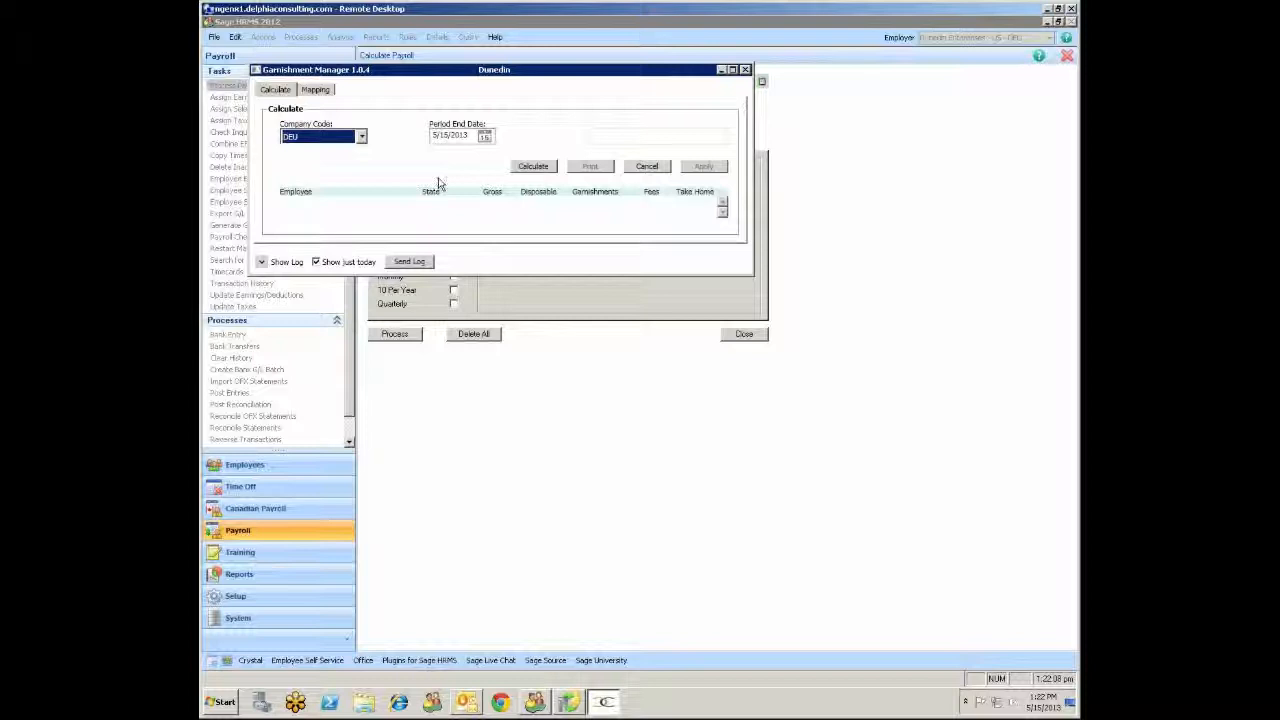
click(466, 135)
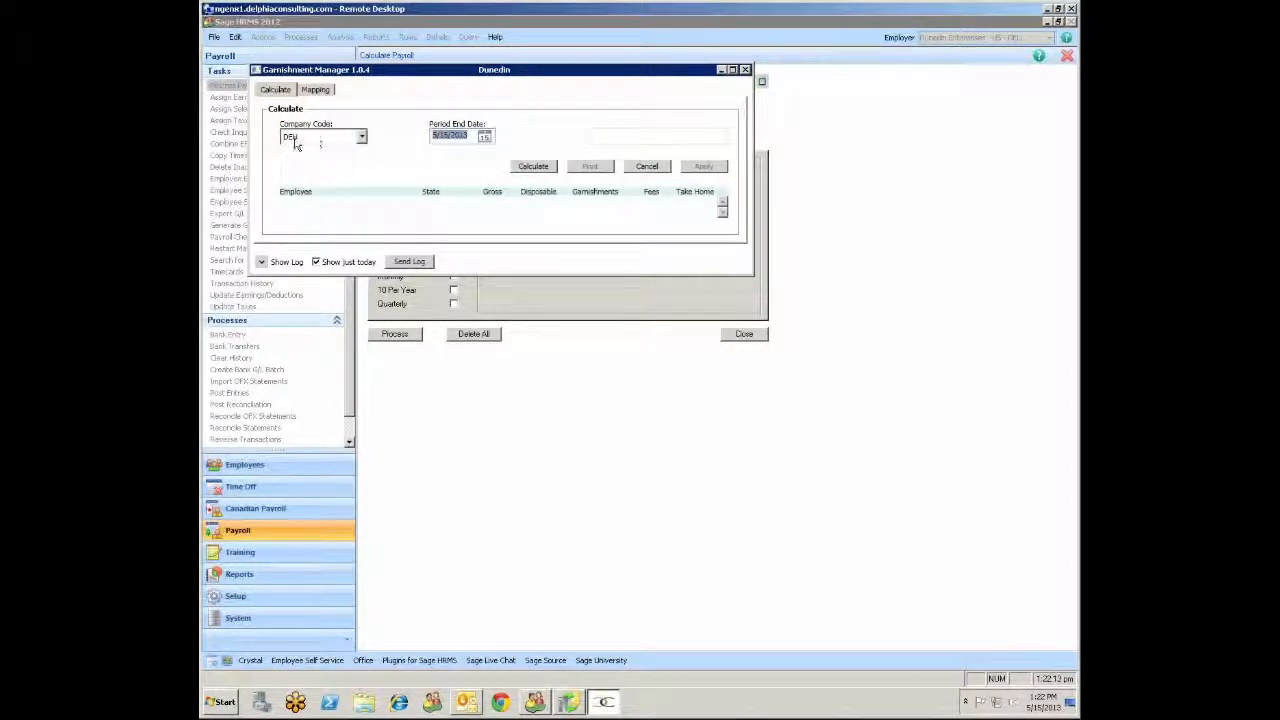
click(538, 168)
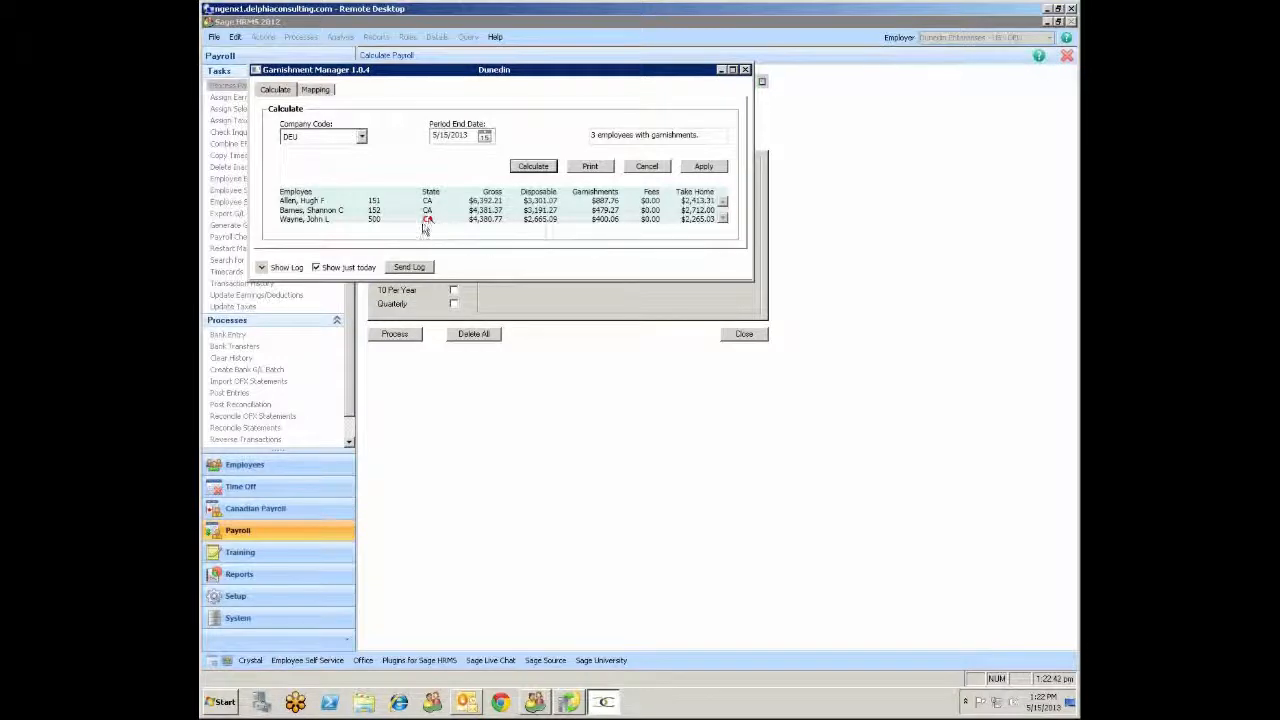
mouse_move(432, 228)
Open a print preview of the calculated garnishments using the Microsoft XPS document printer
click(591, 167)
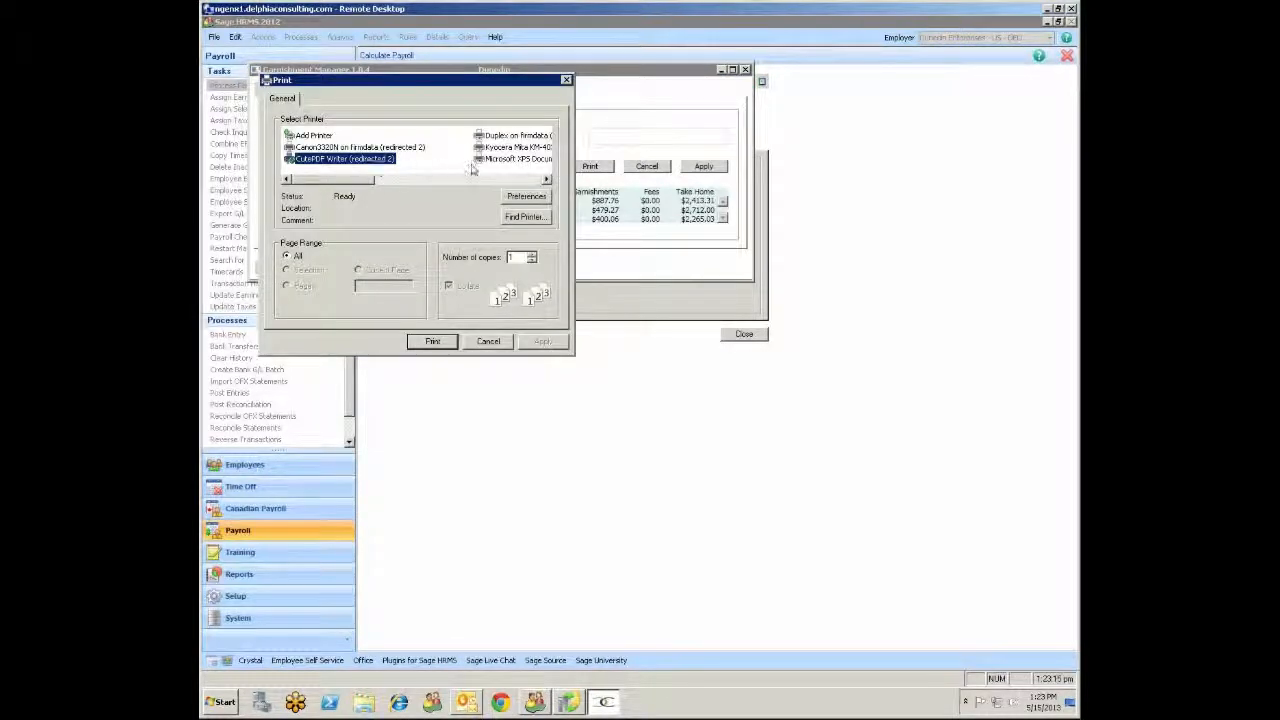
click(507, 159)
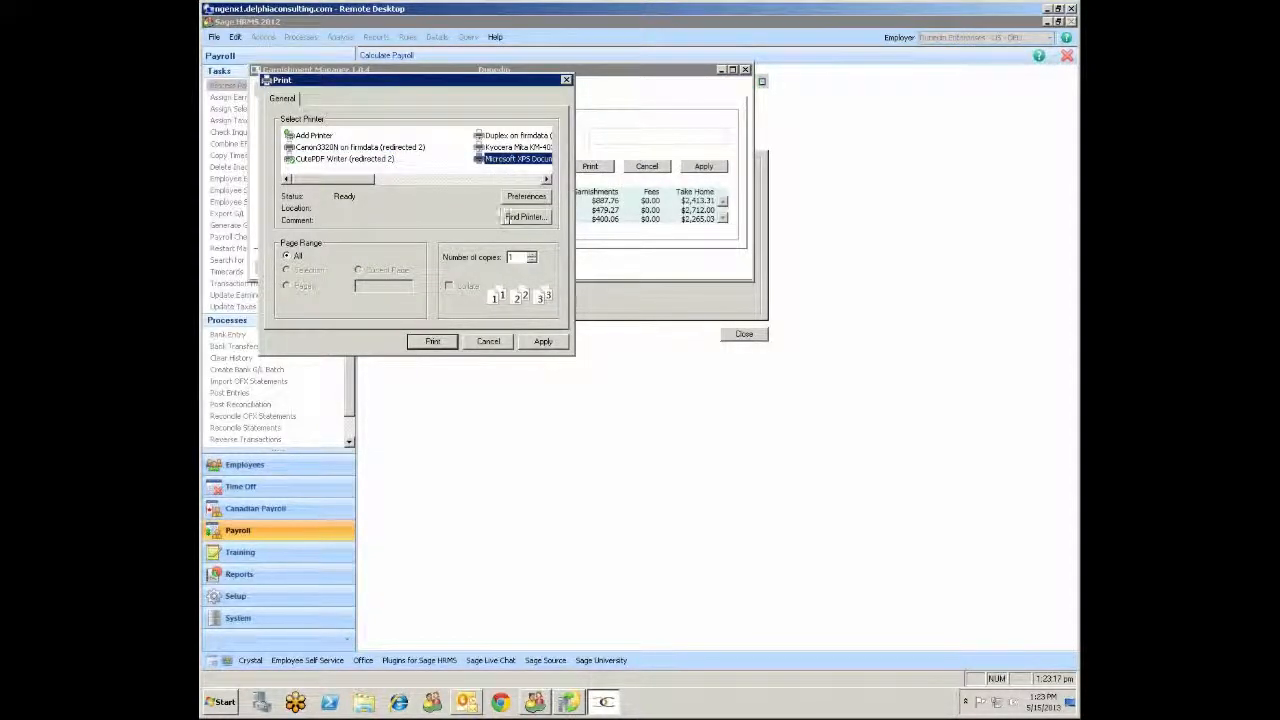
click(544, 343)
click(430, 343)
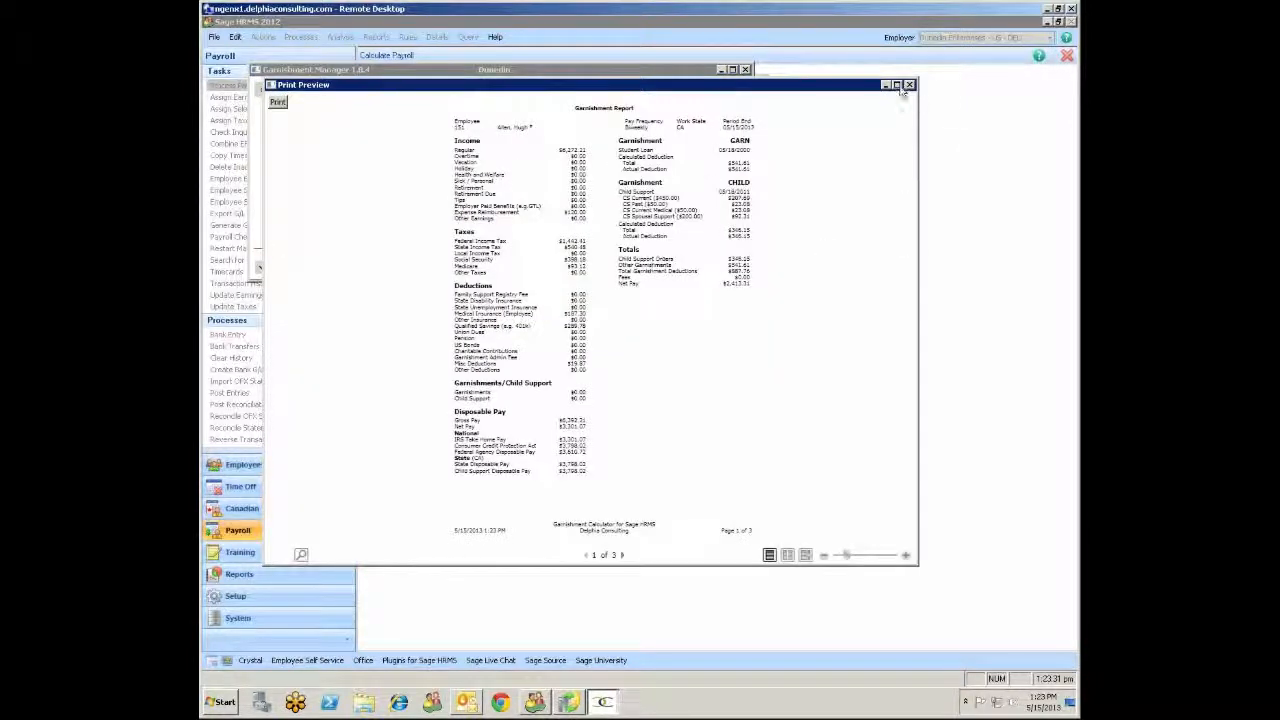
Enlarge the Garnishment Report preview, page through to the third employee's page, and close the preview
click(899, 88)
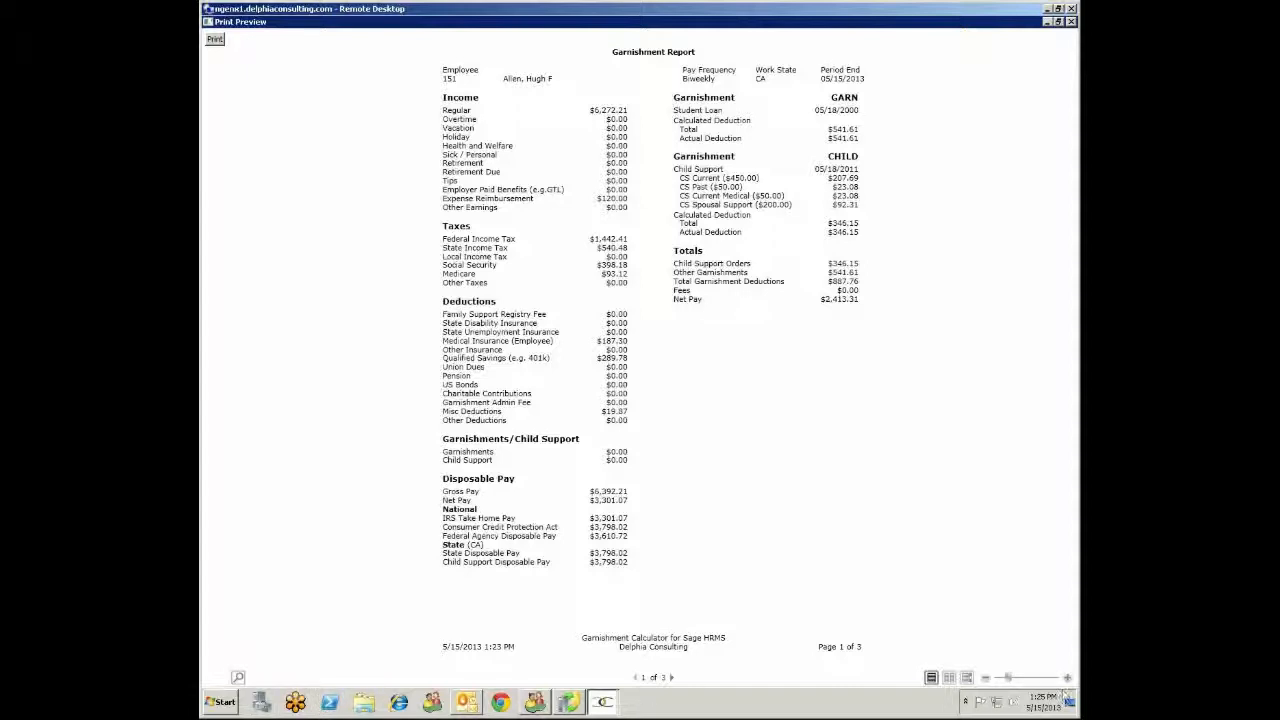
click(671, 678)
click(671, 678)
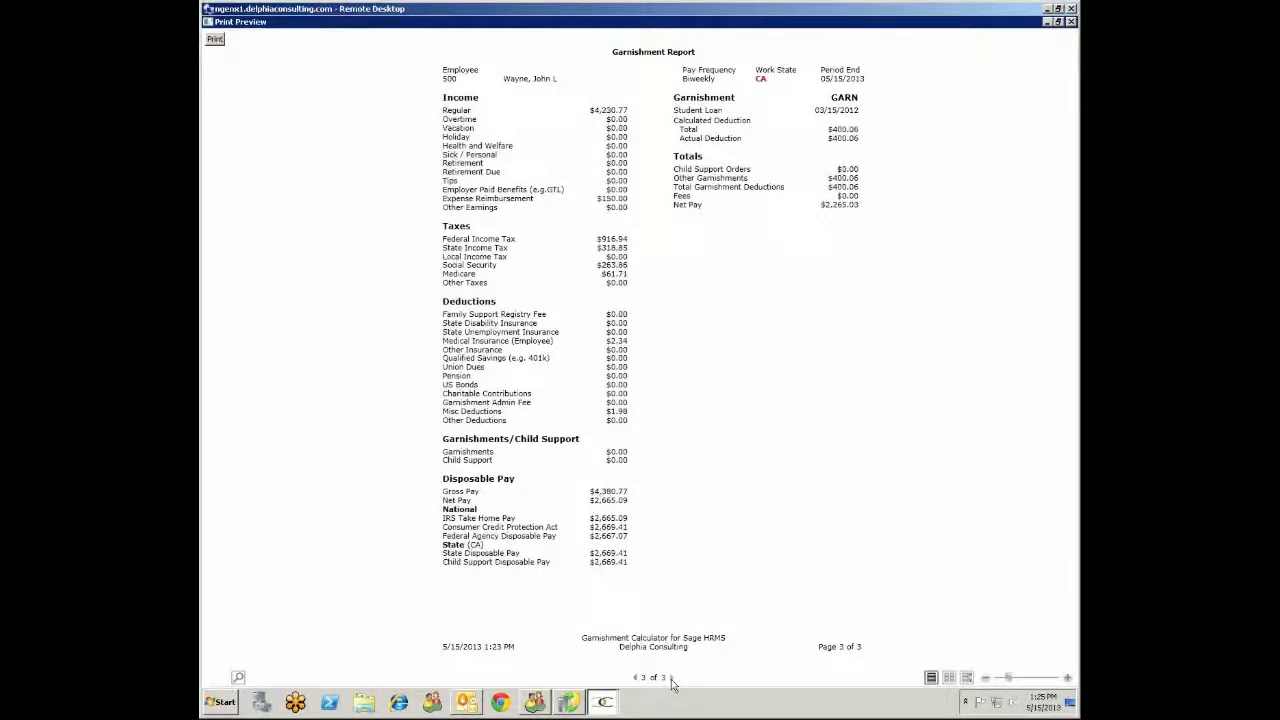
click(1070, 22)
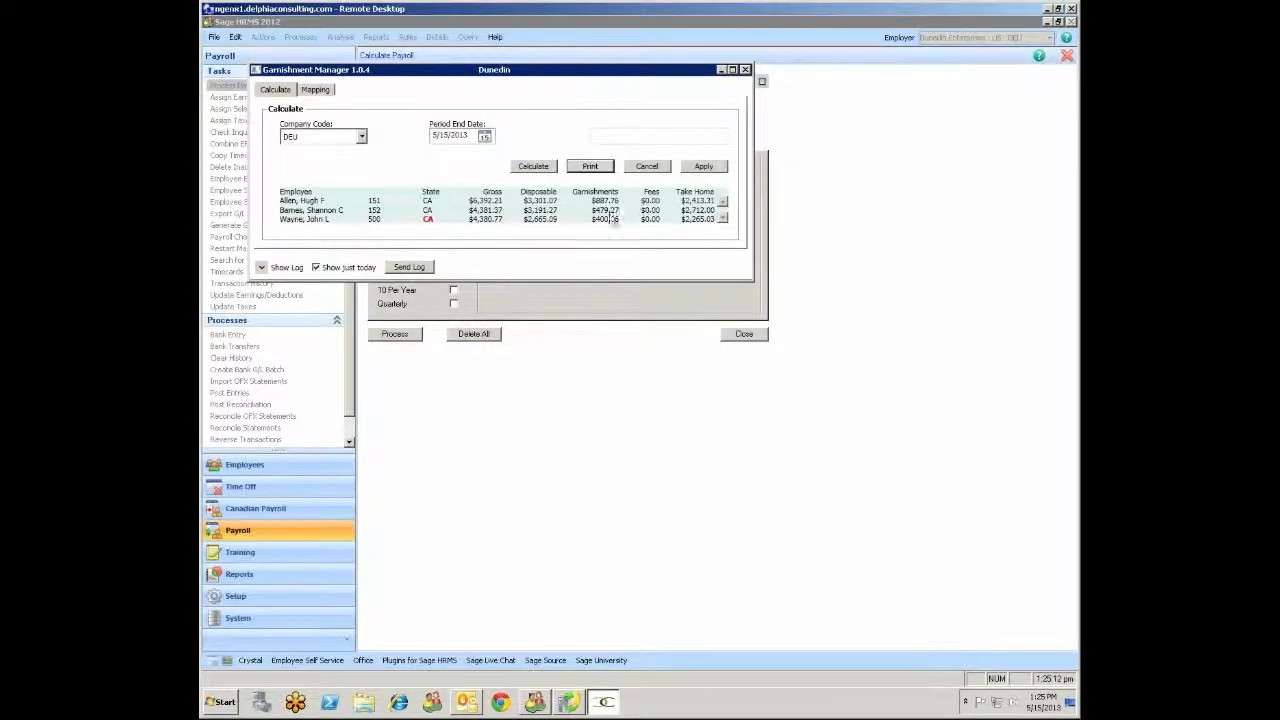
Apply the calculated garnishments to payroll, and close Garnishment Manager and the Calculate Payroll form
click(704, 167)
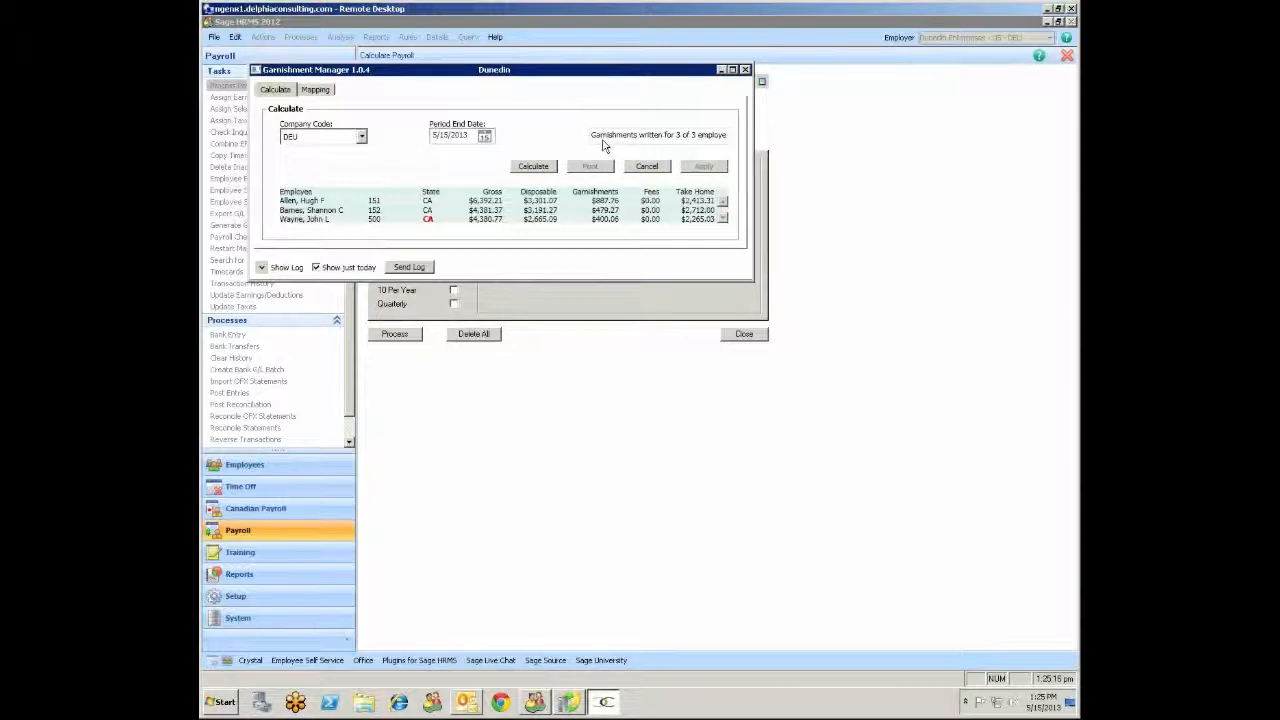
click(745, 70)
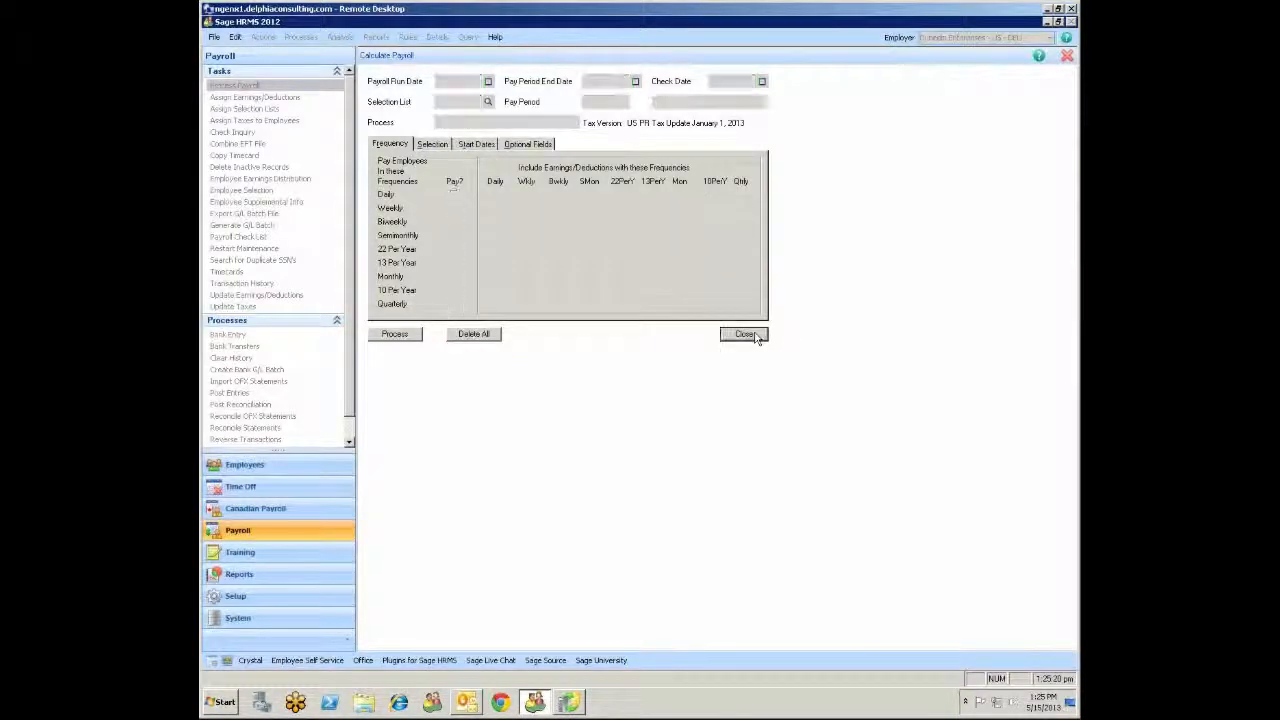
click(745, 334)
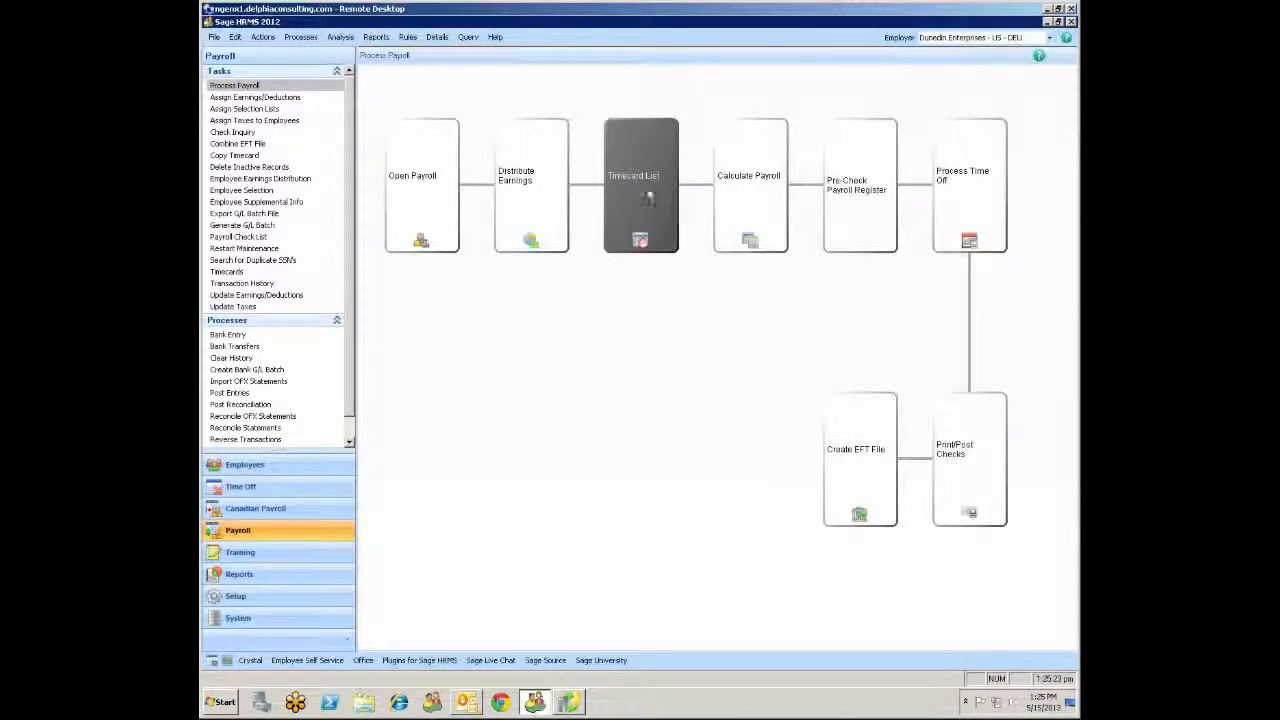
Open the Timecard List and filter it to show only the GARN timecards
click(635, 178)
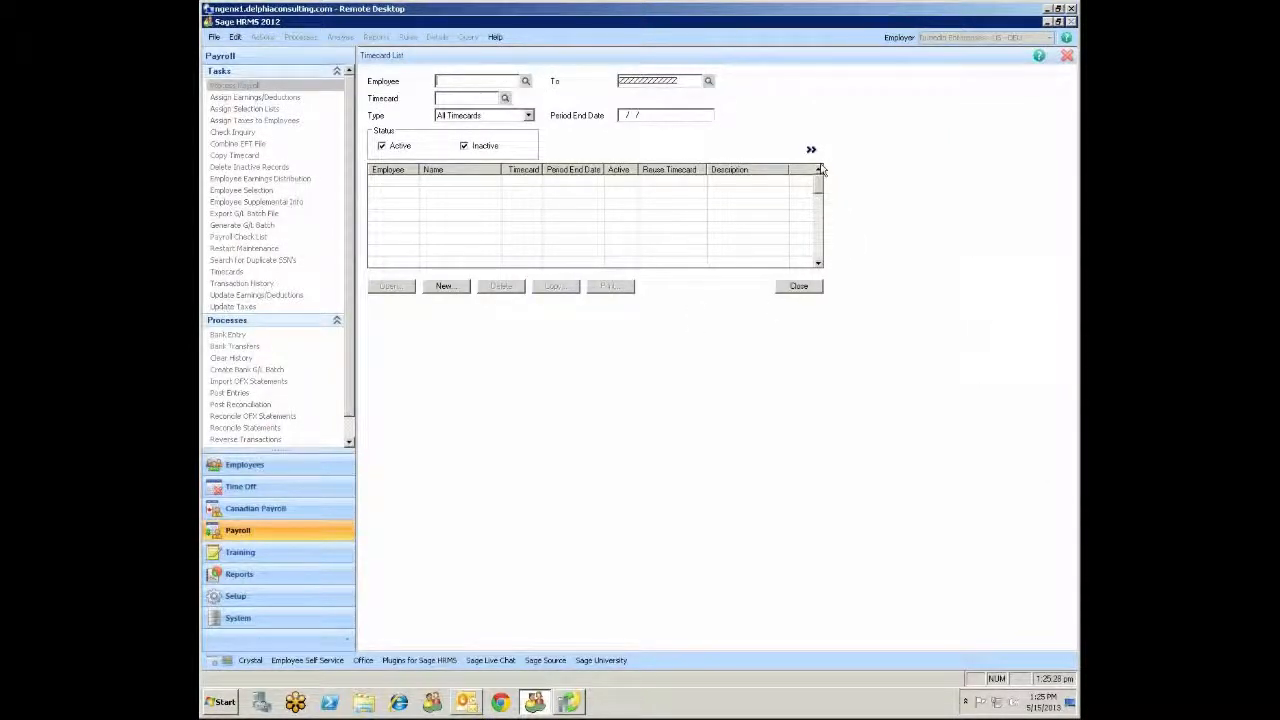
click(487, 101)
click(505, 98)
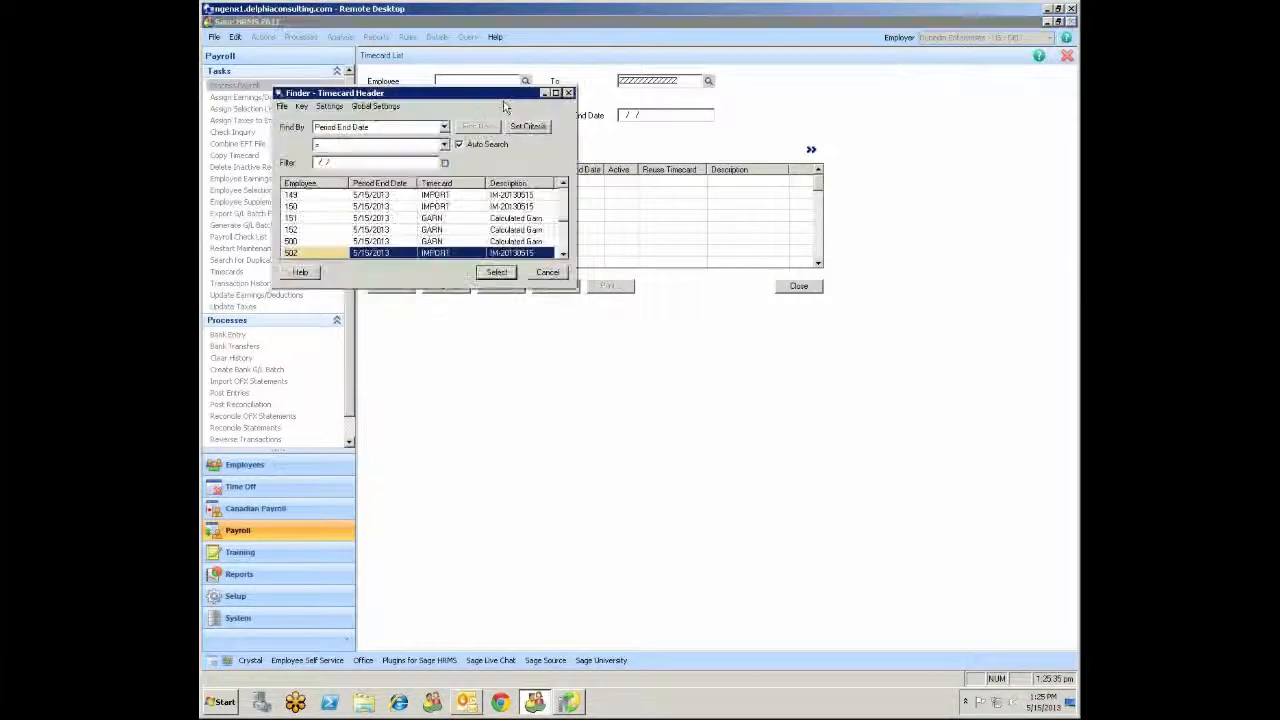
double_click(436, 229)
click(812, 150)
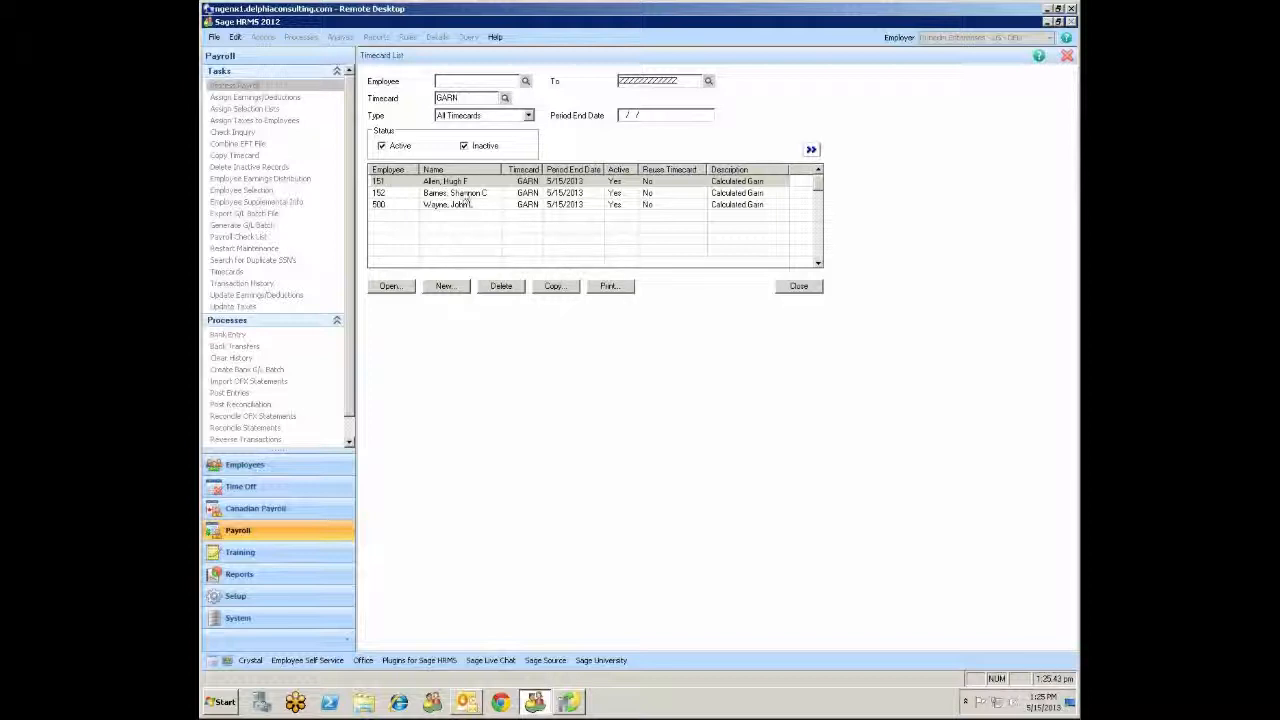
Examine the earnings and deductions on the first listed employee's GARN timecard, and close the timecard list
double_click(445, 184)
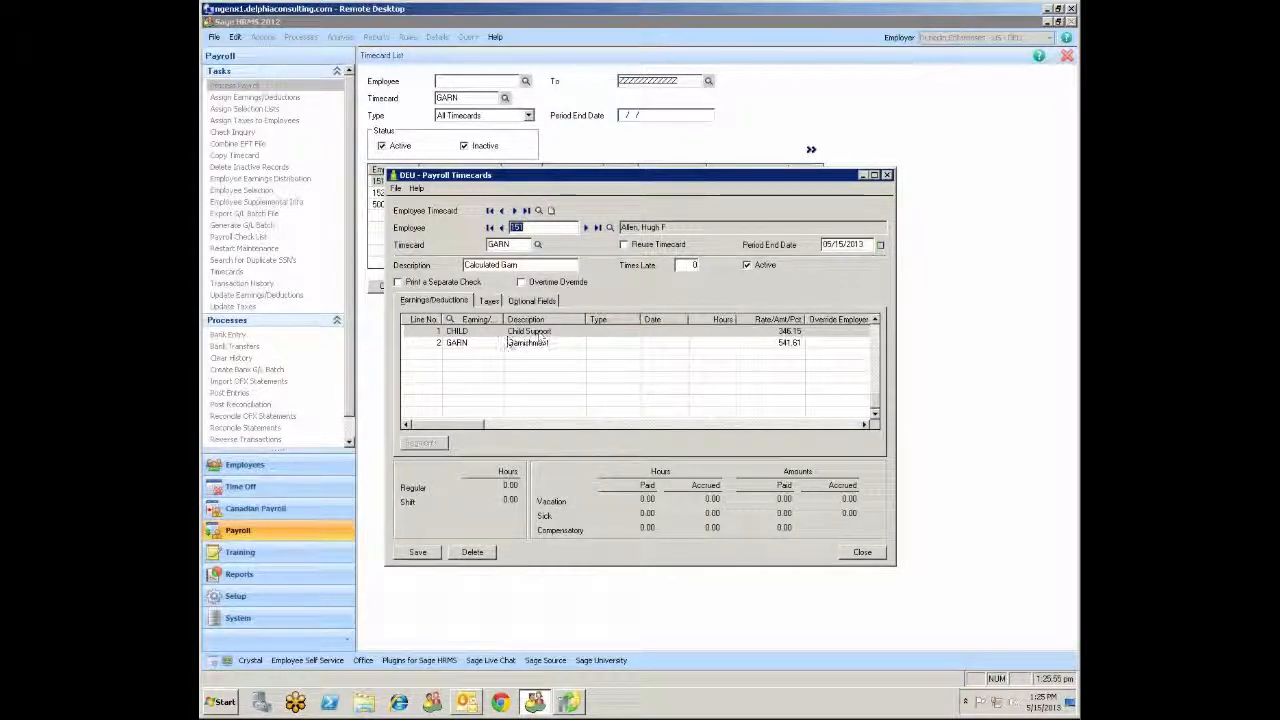
click(887, 176)
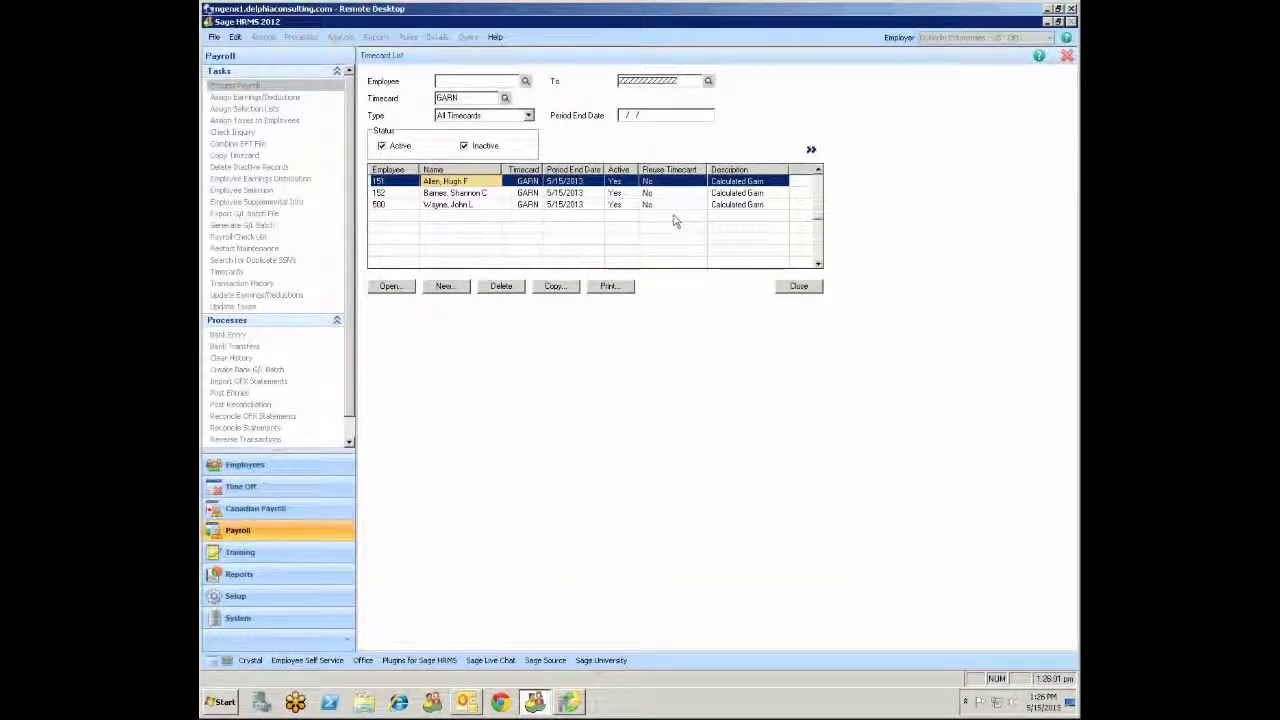
click(1067, 56)
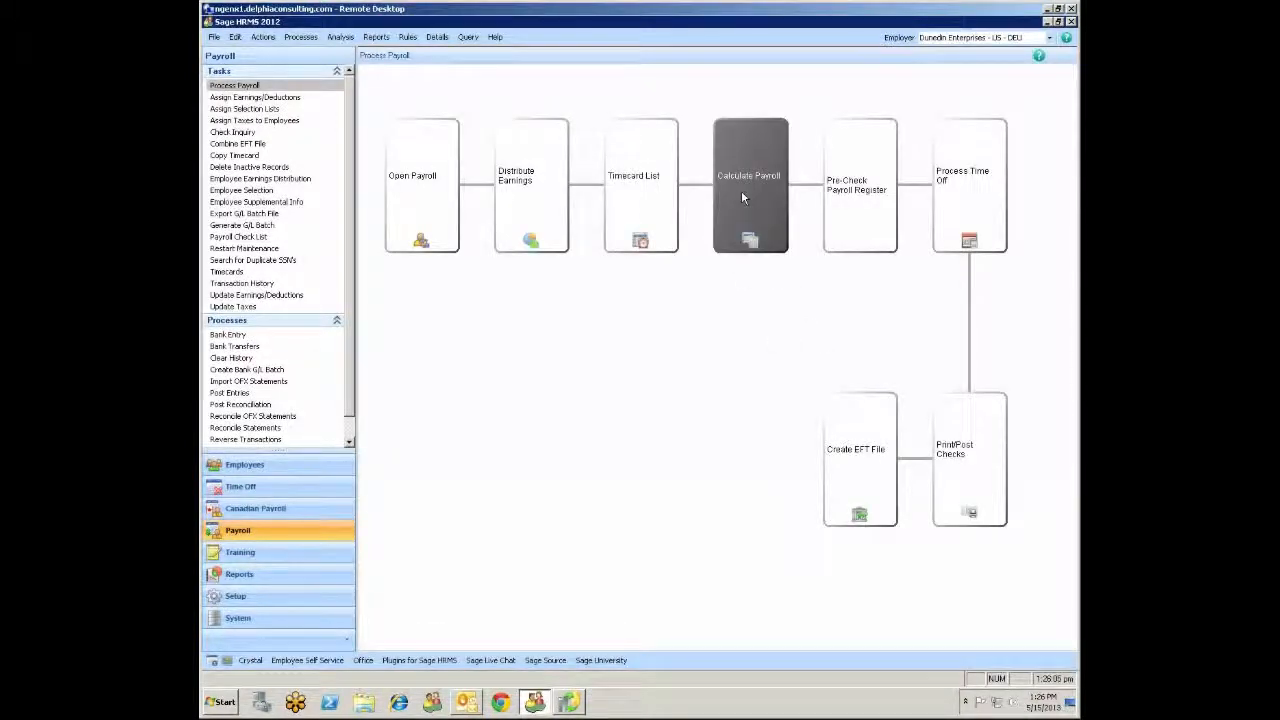
Calculate payroll for the Weekly and Biweekly pay frequencies, erasing the existing unposted activity, and close the calculation form
click(741, 195)
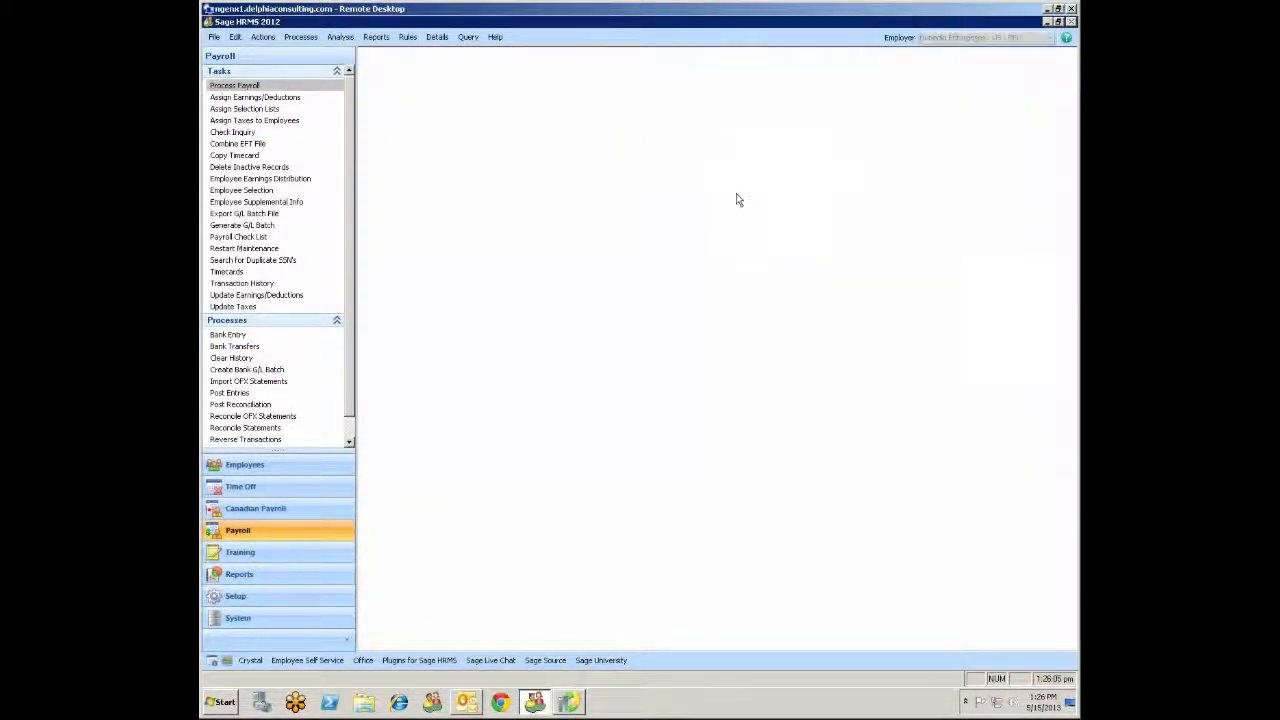
click(453, 207)
click(453, 221)
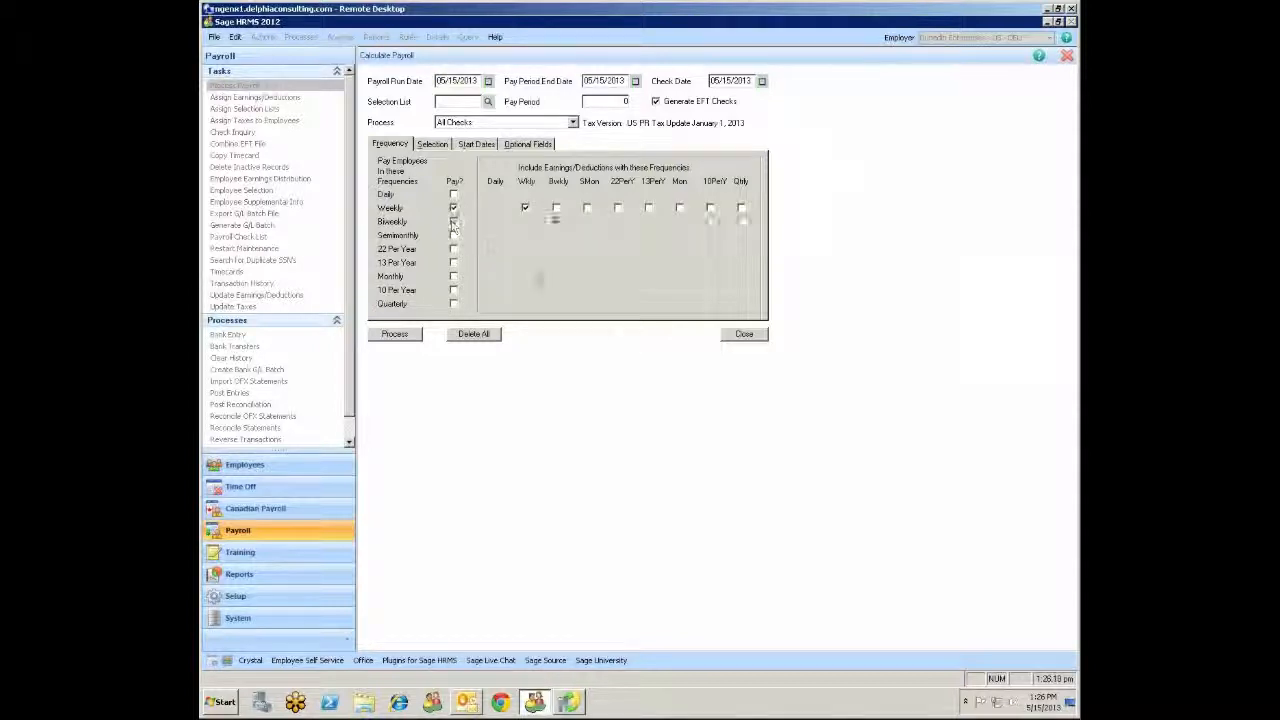
click(405, 333)
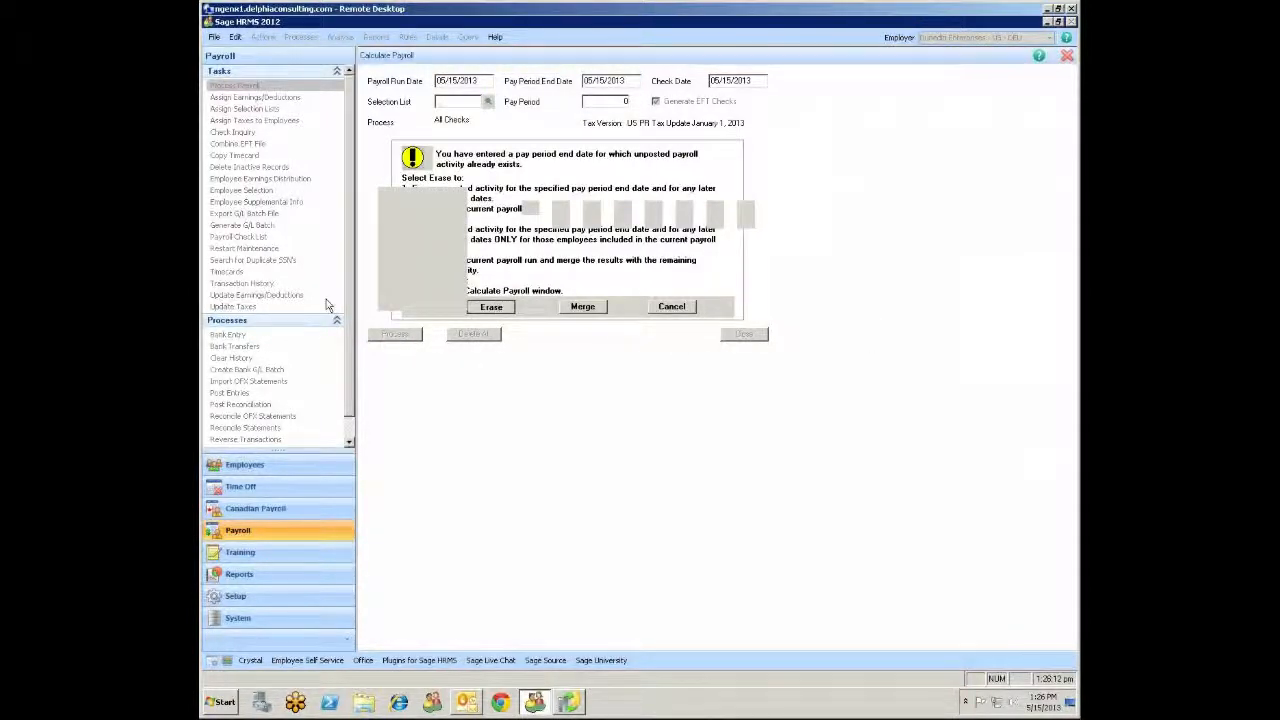
click(491, 307)
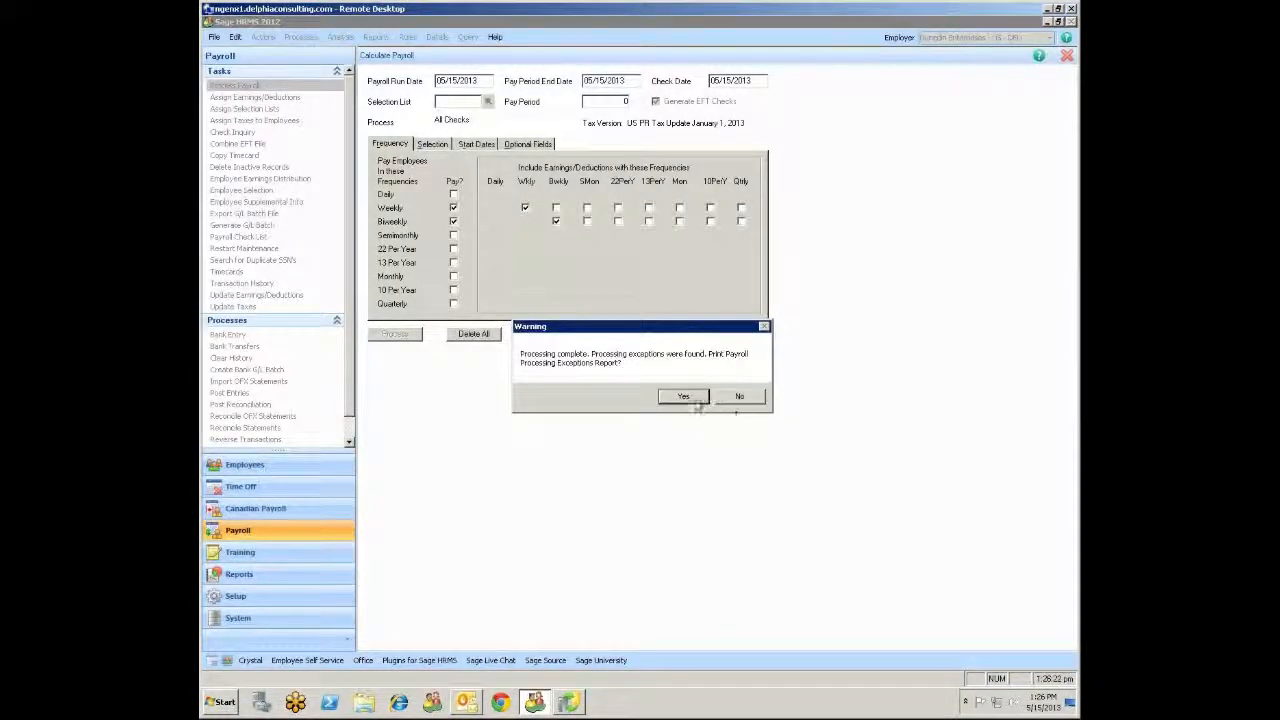
click(692, 397)
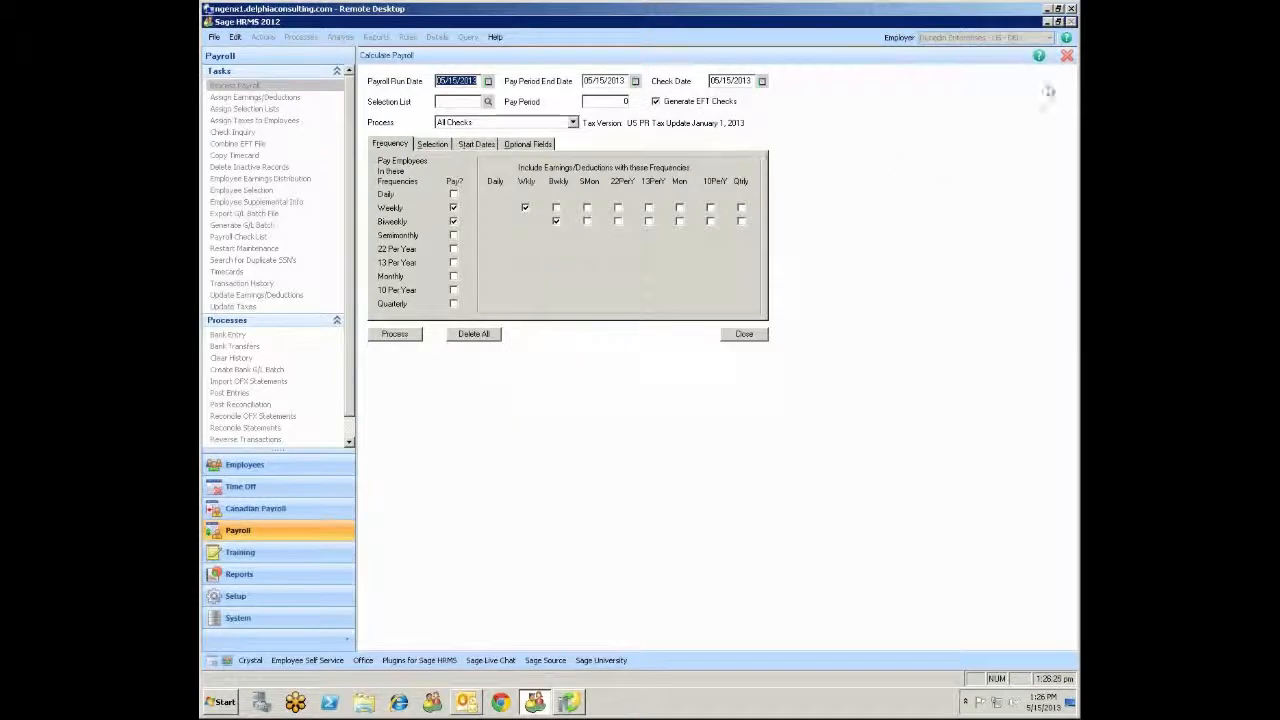
click(744, 334)
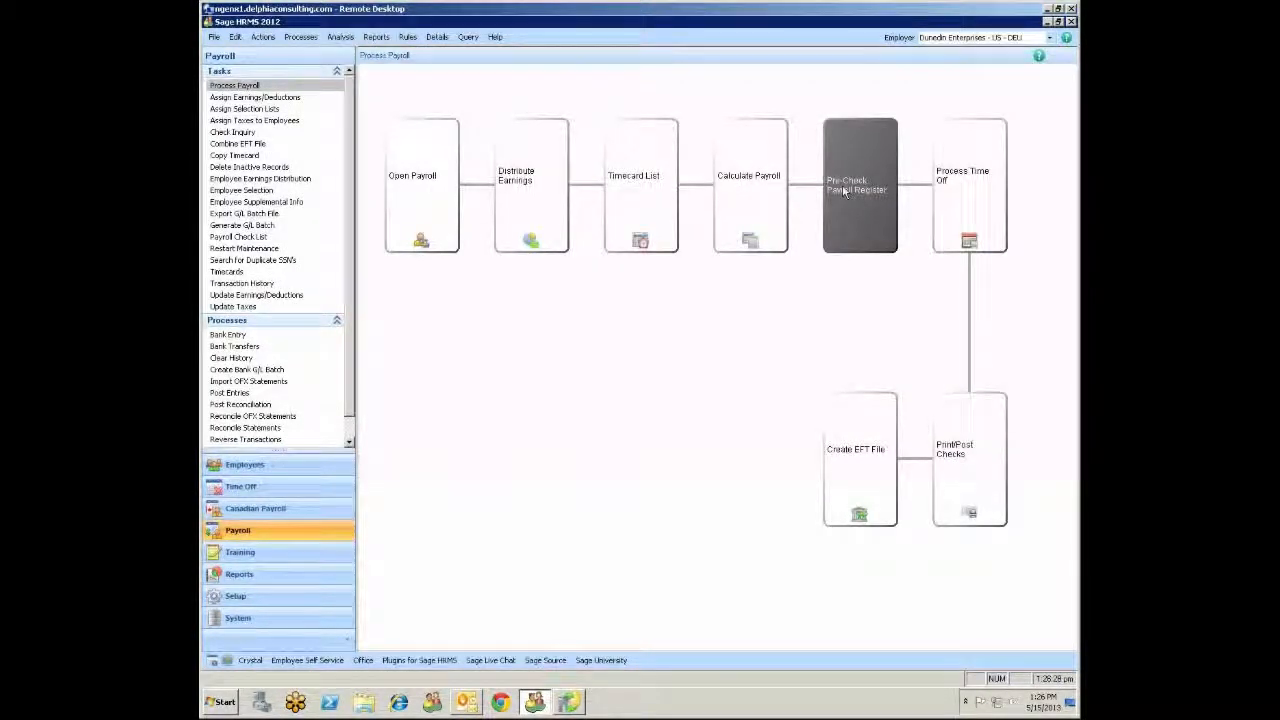
Generate the Pre-Check Payroll Register in Detail format for check dates up to 05/15/2013
click(843, 190)
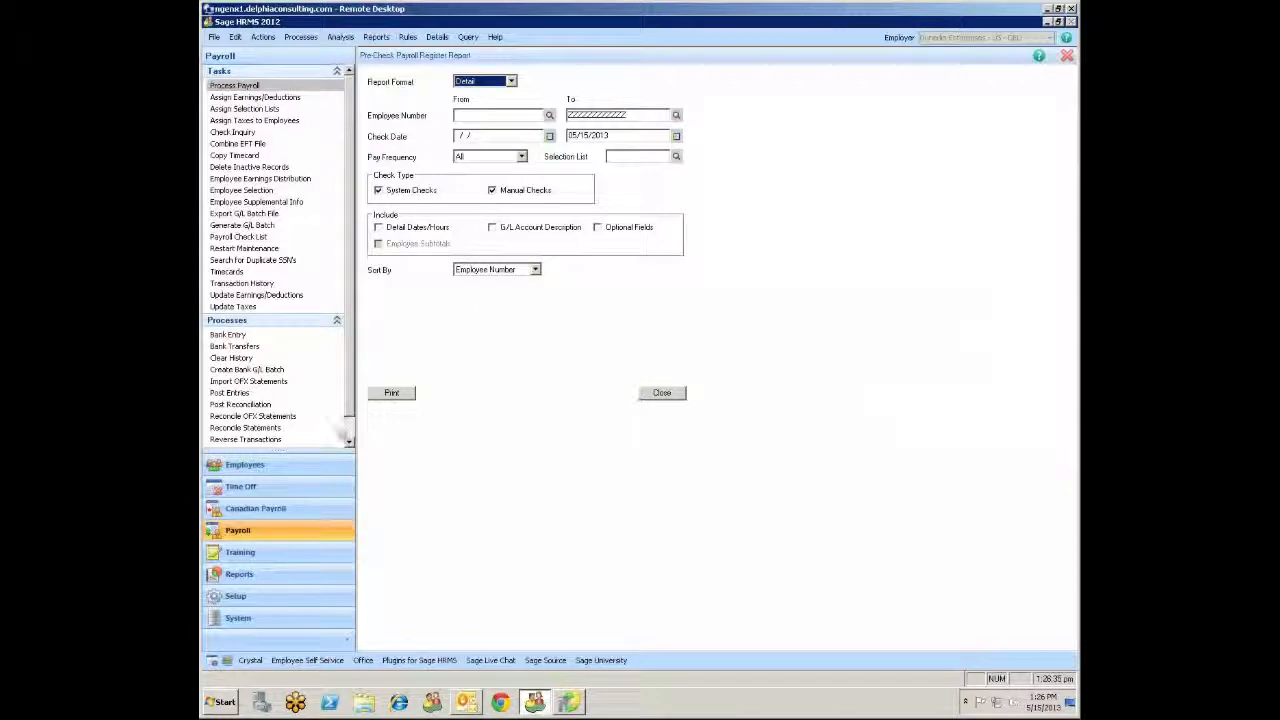
click(391, 393)
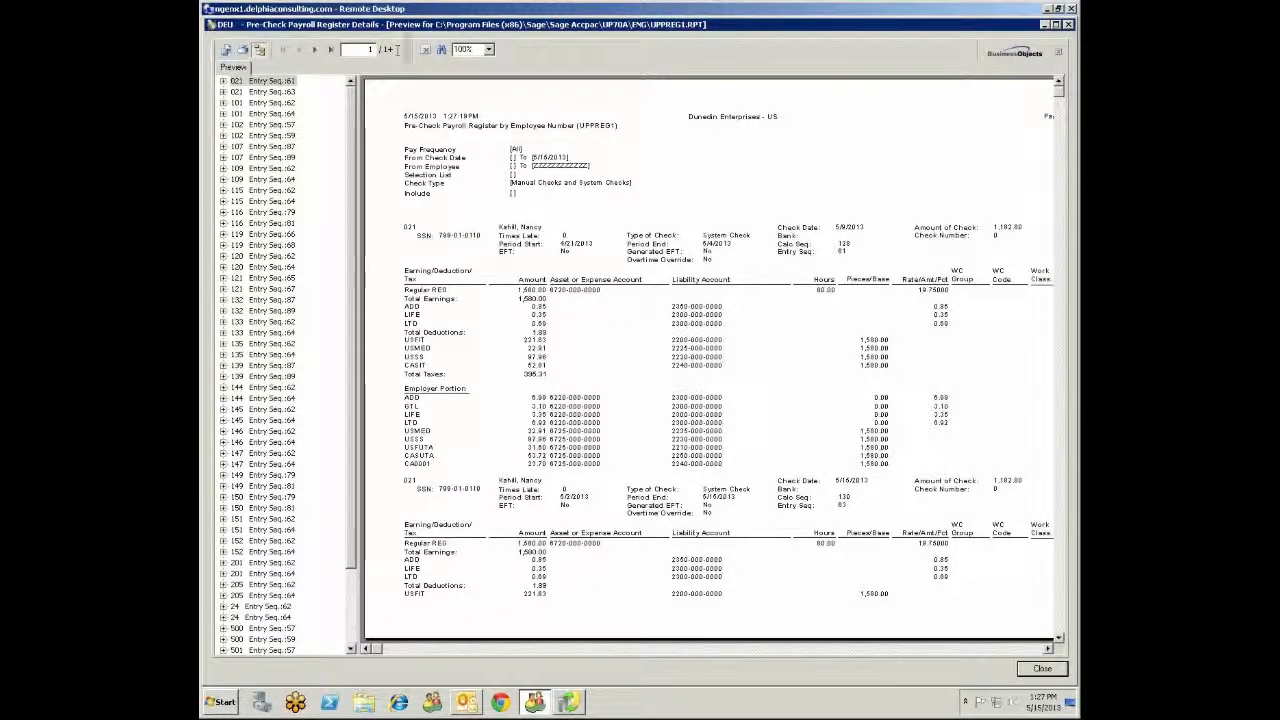
Search the register for the employee's first name and "child", examine the garnishment deductions, and close the report
click(441, 53)
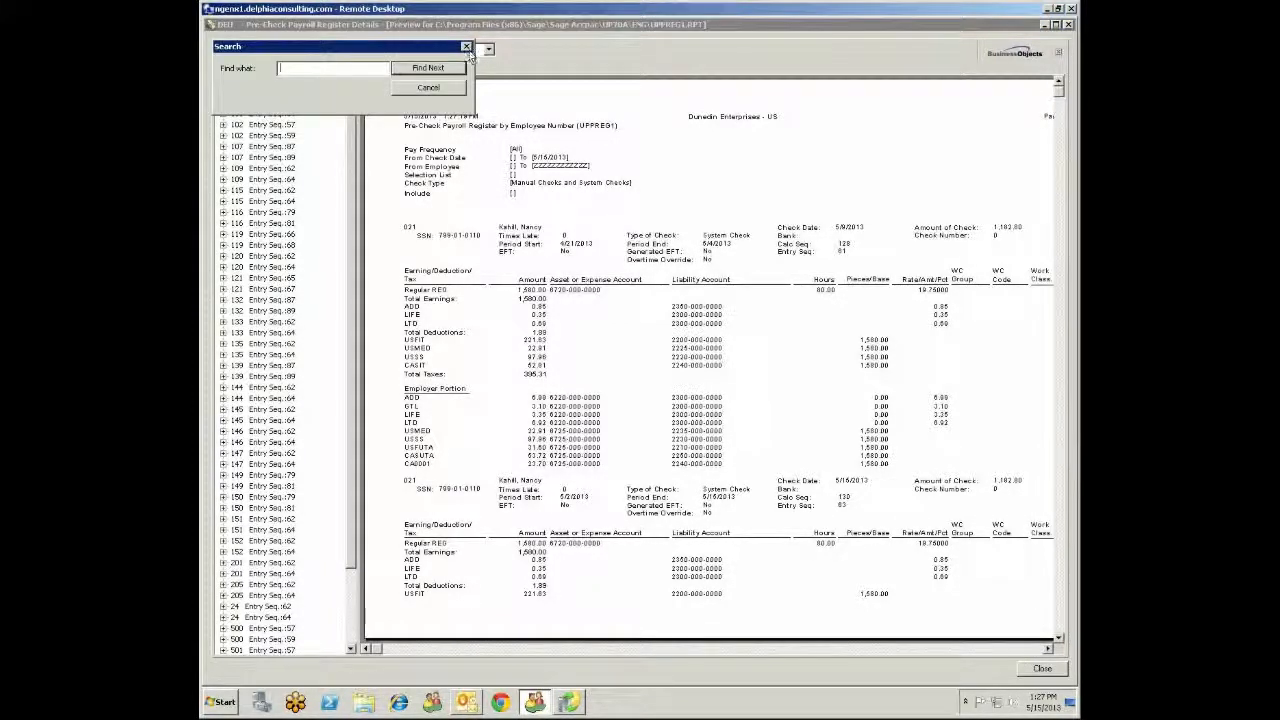
text(hugh)
click(423, 68)
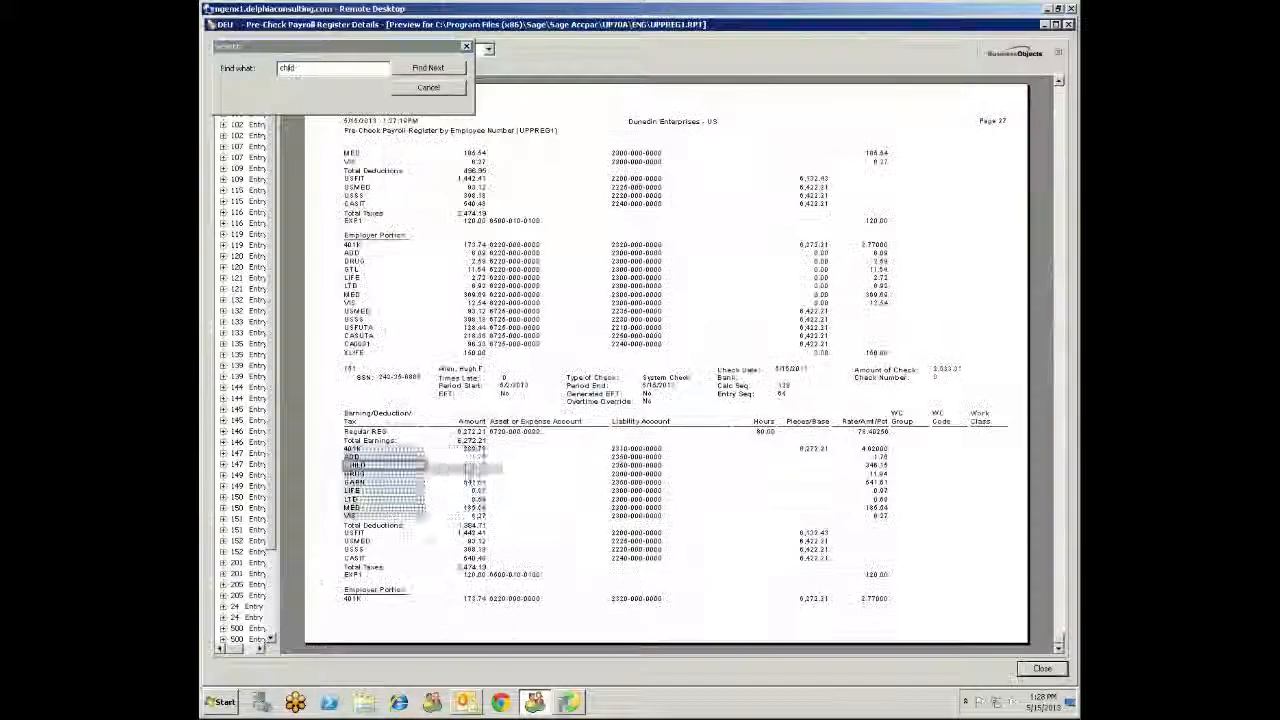
click(485, 468)
click(508, 476)
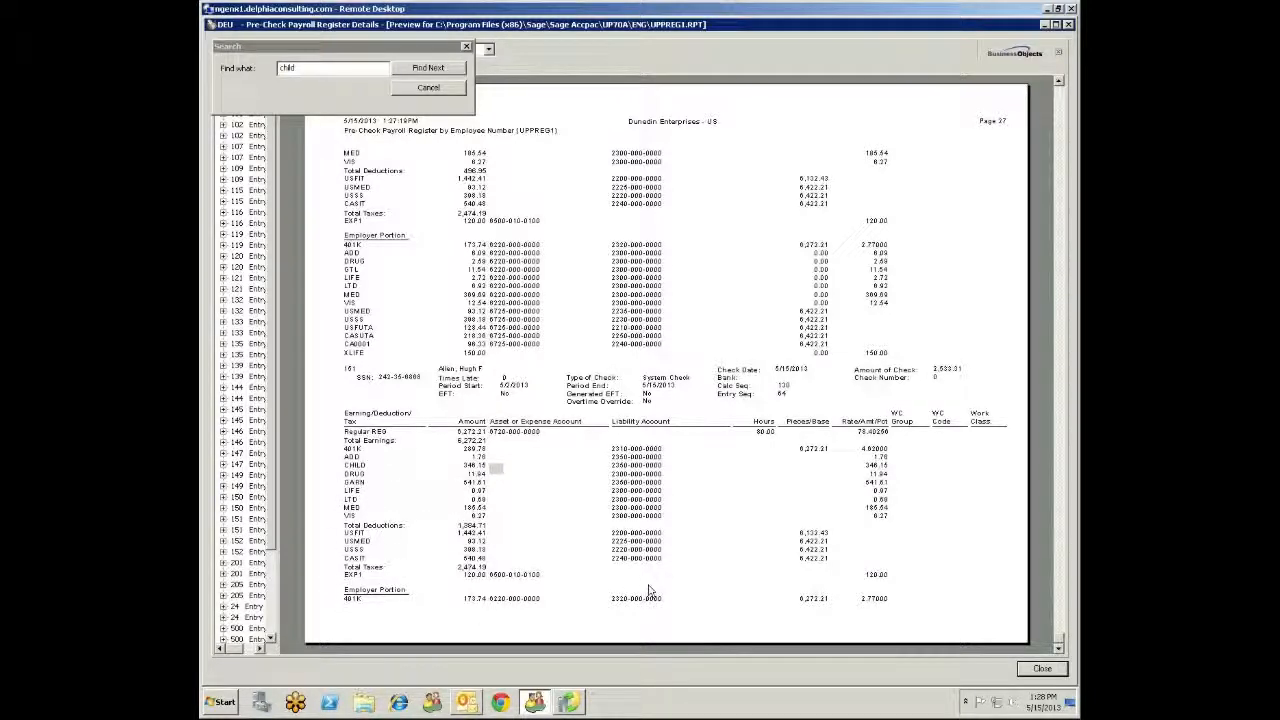
click(1069, 23)
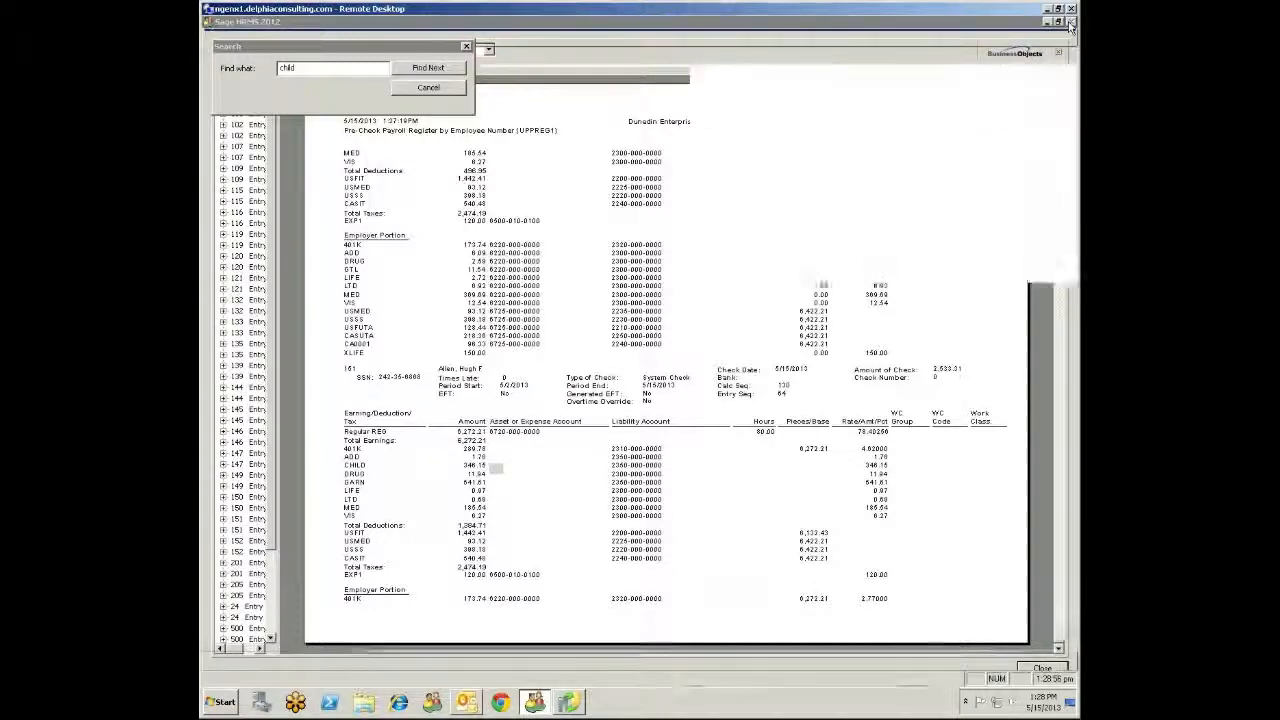
click(663, 393)
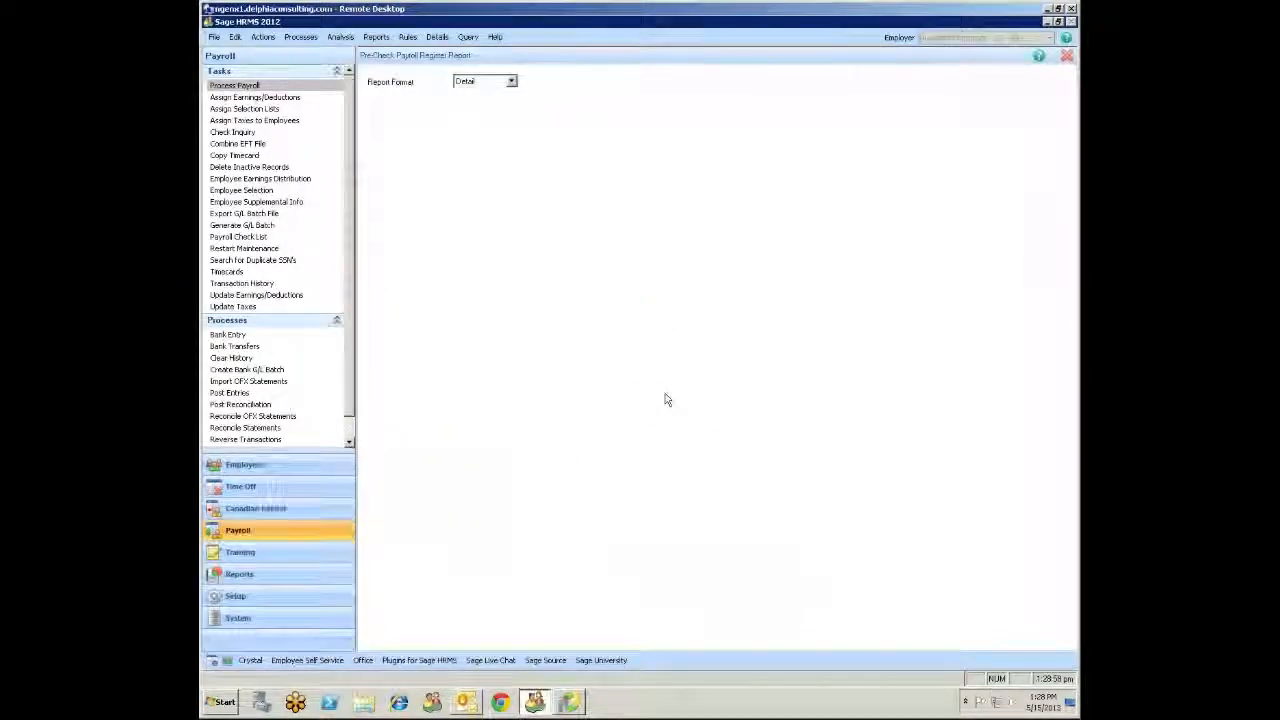